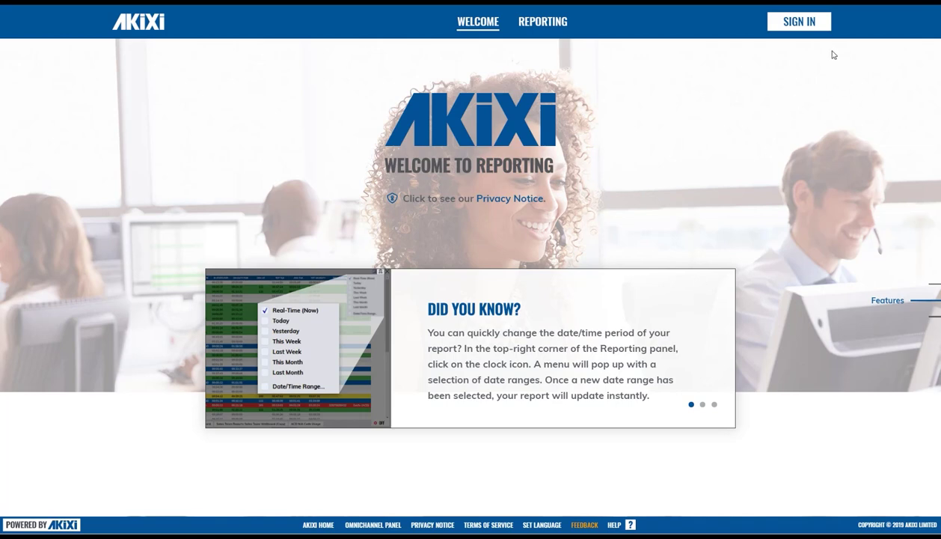
- Sign in to the Akixi portal with the account's user name and password
left_click(810, 29)
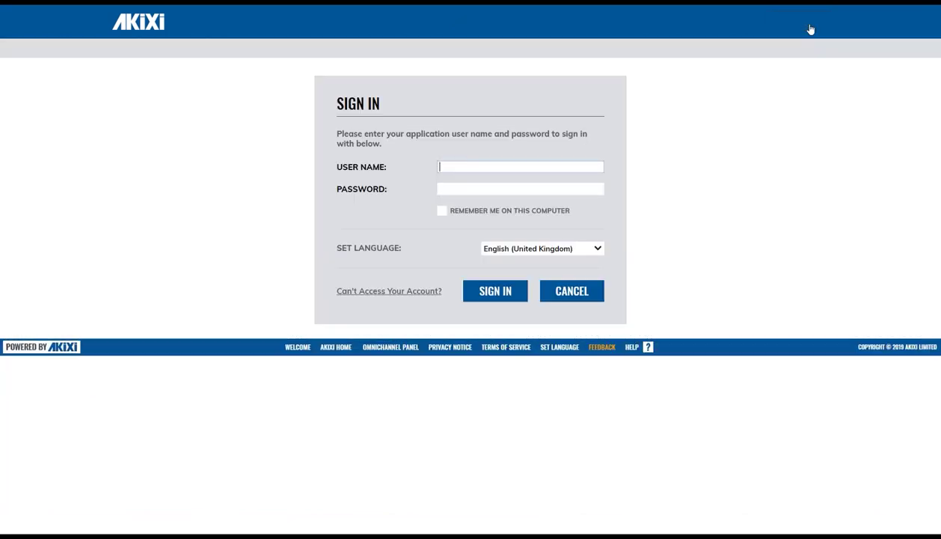
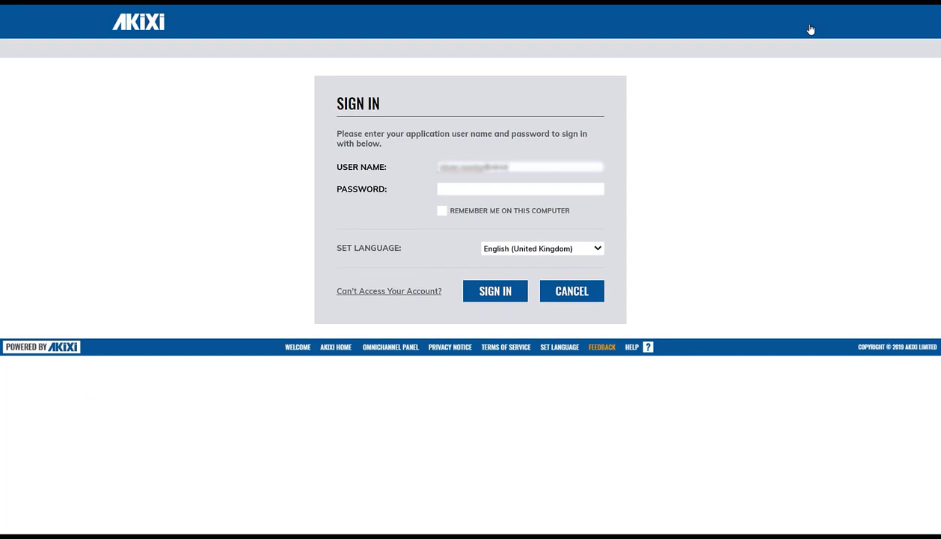
key("Tab")
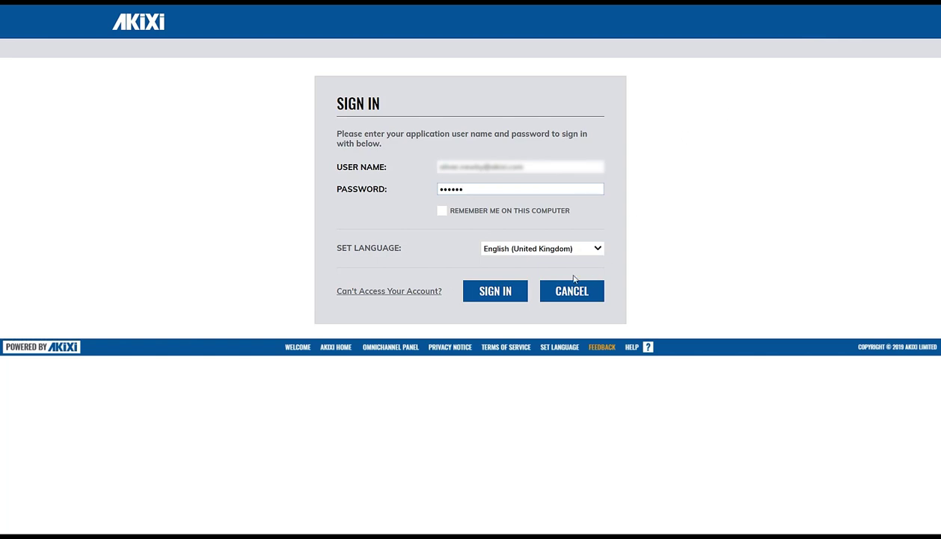
left_click(500, 299)
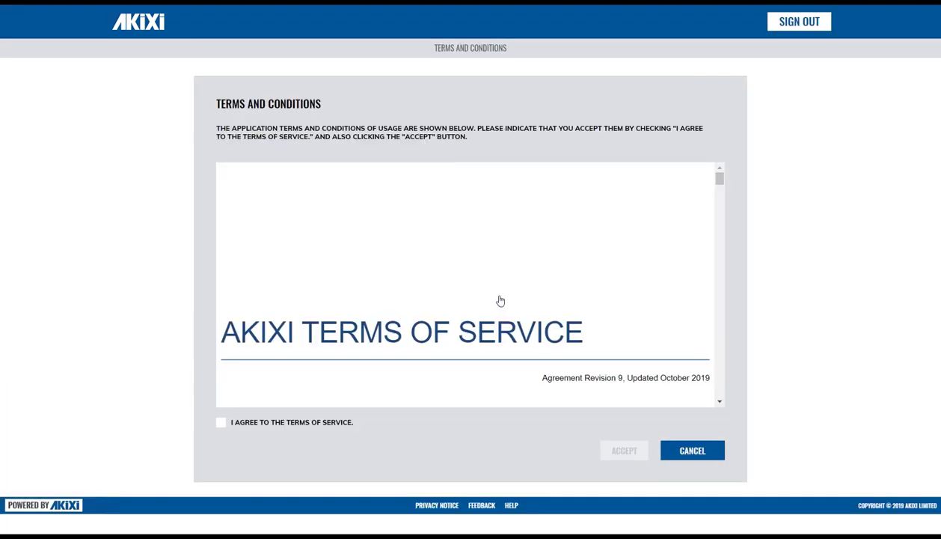
- Agree to and accept the terms of service, then go to the Reporting portal
left_click(220, 422)
left_click(625, 451)
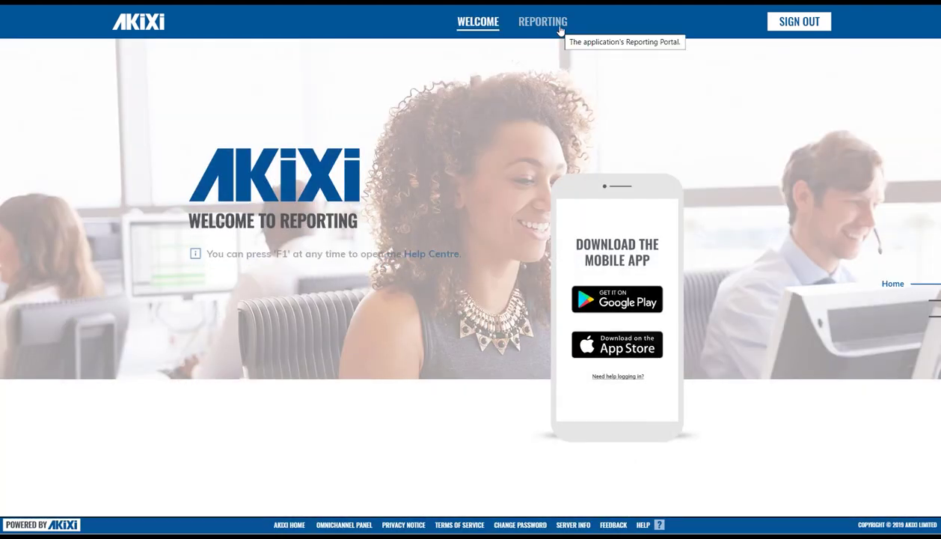
left_click(560, 27)
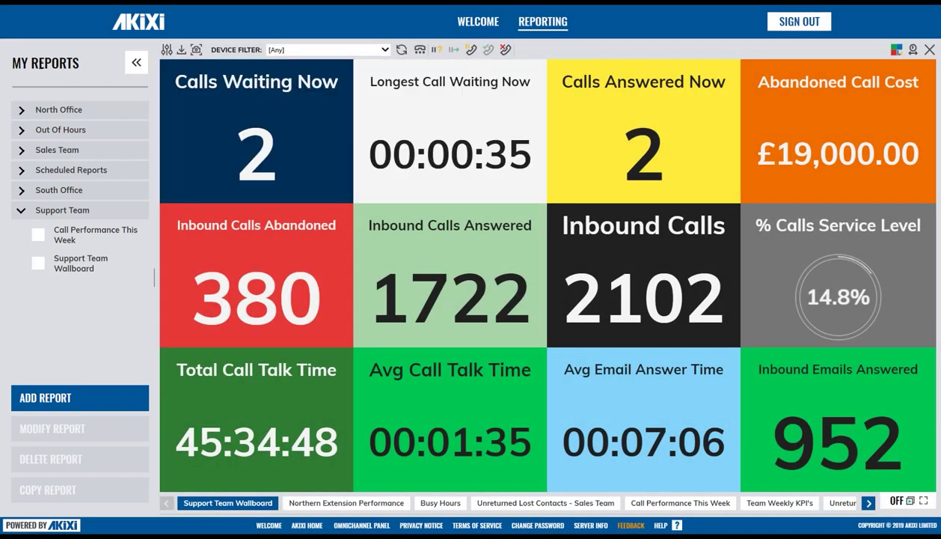
left_click(136, 62)
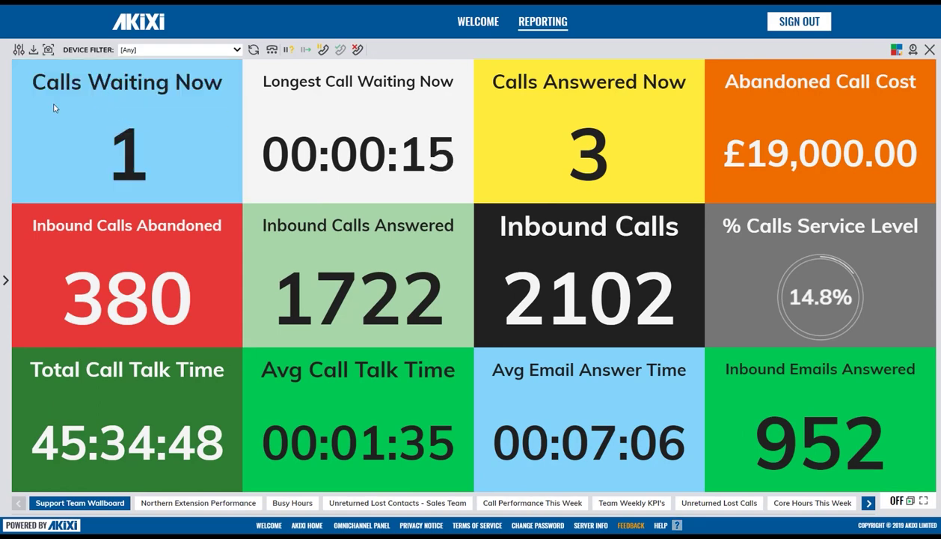
left_click(9, 90)
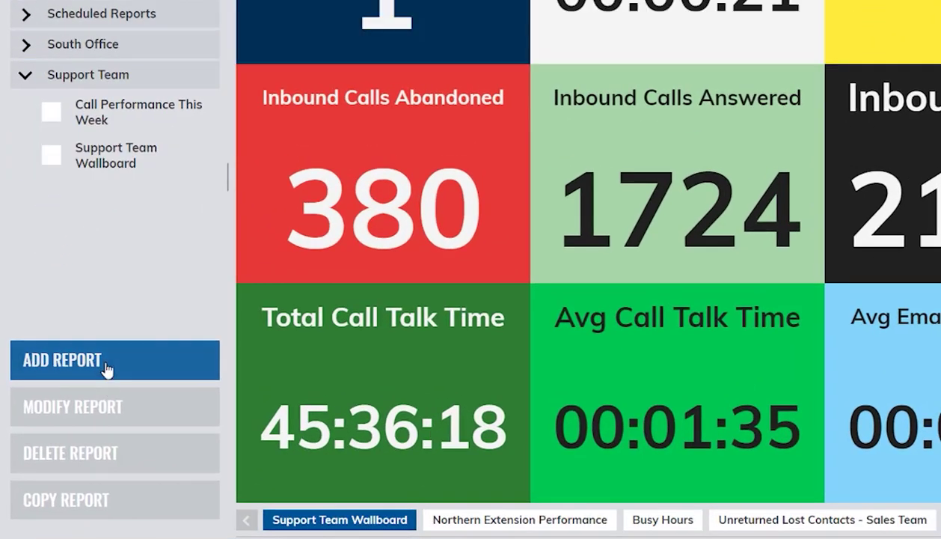
left_click(107, 367)
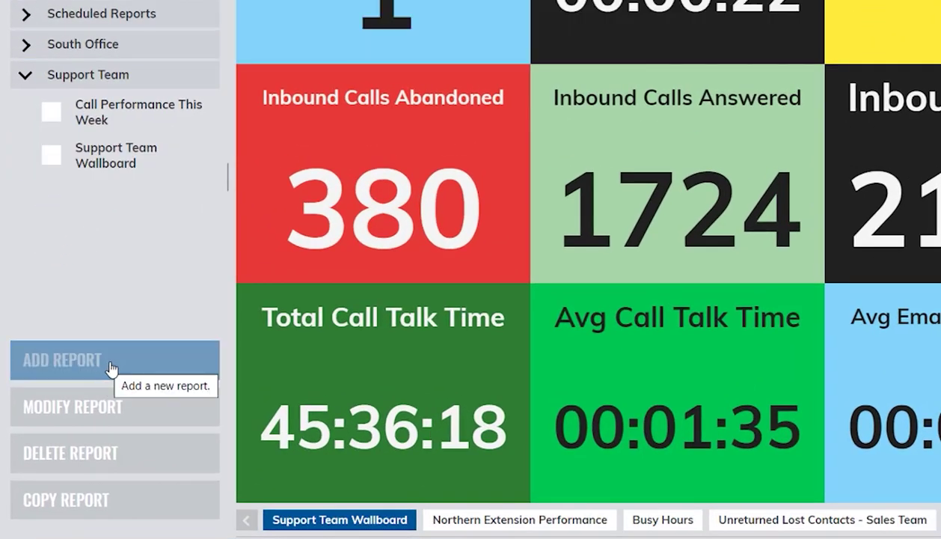
left_click(51, 113)
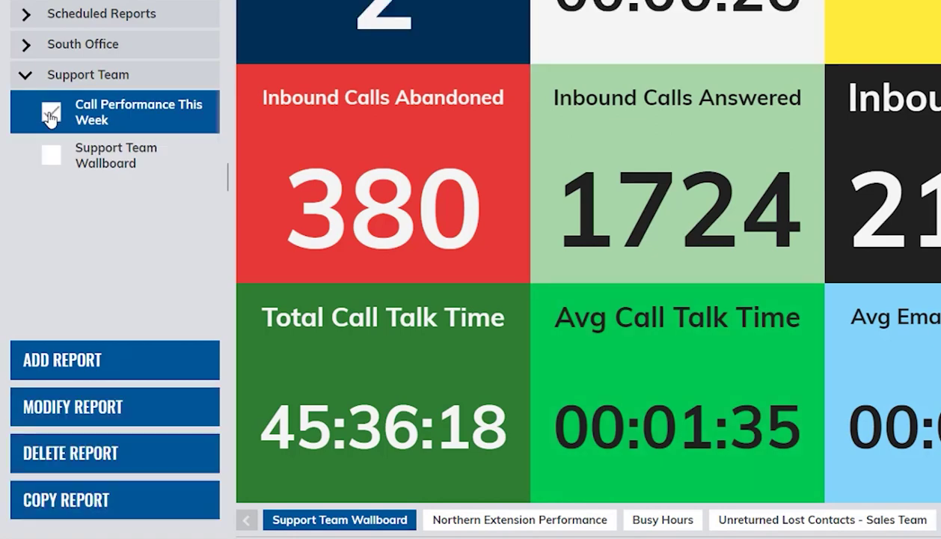
left_click(54, 155)
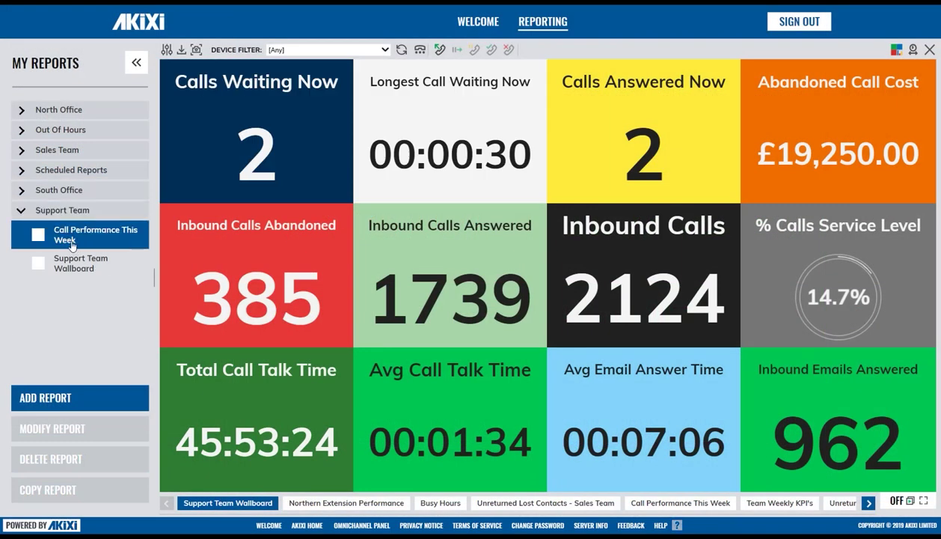
left_click(73, 245)
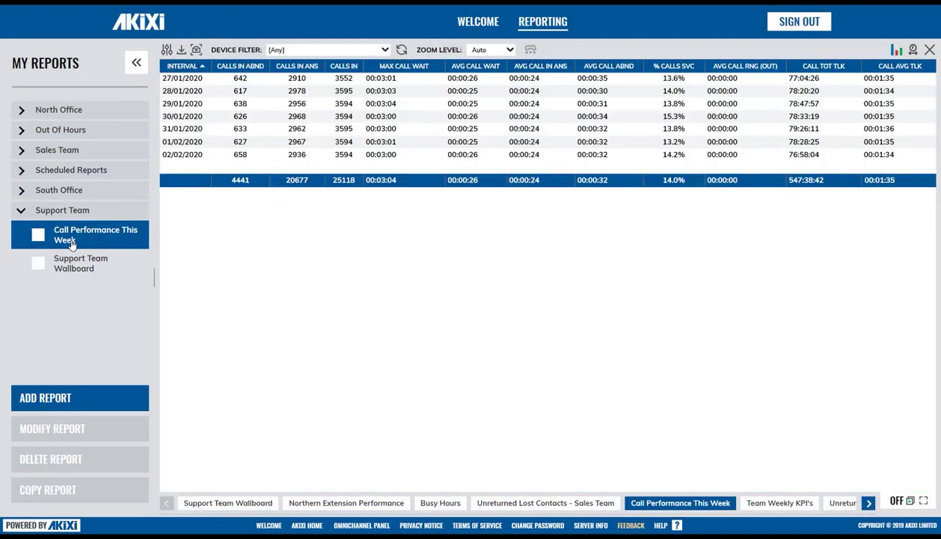
left_click(80, 267)
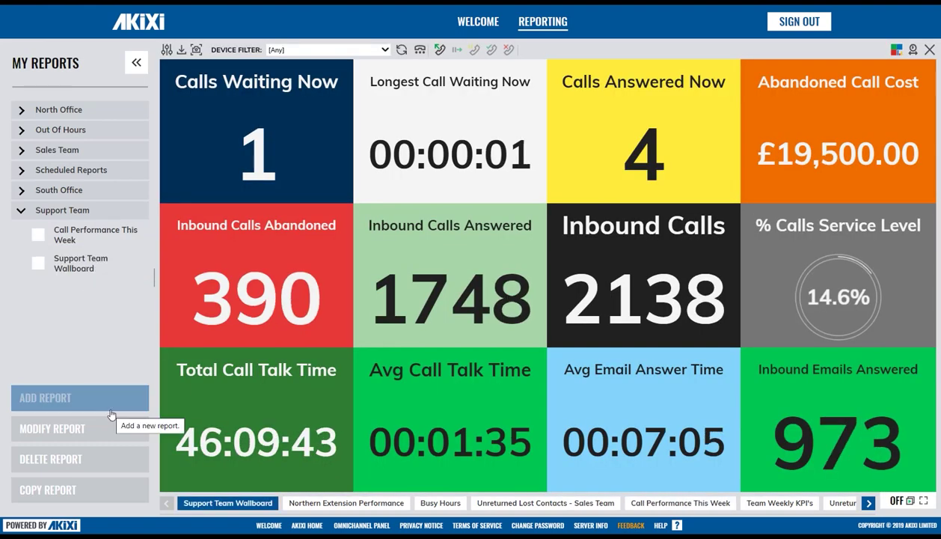
- View the Unreturned Lost Contacts - Sales Team report, then return to the Support Team Wallboard
left_click(110, 413)
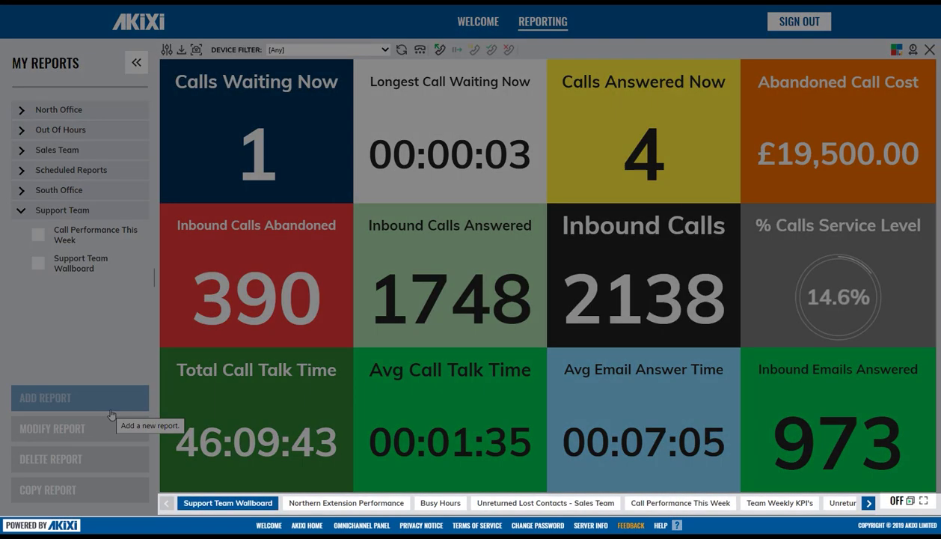
left_click(866, 502)
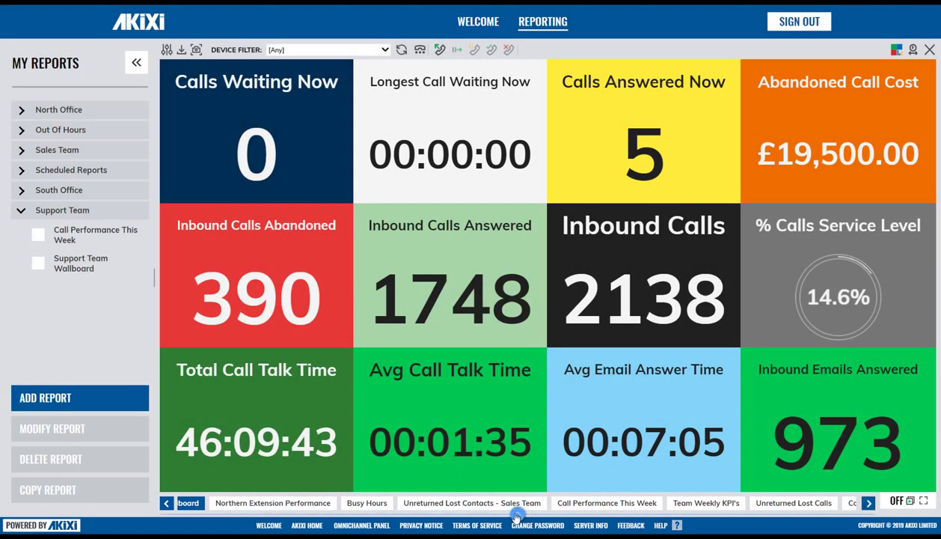
mouse_move(520, 507)
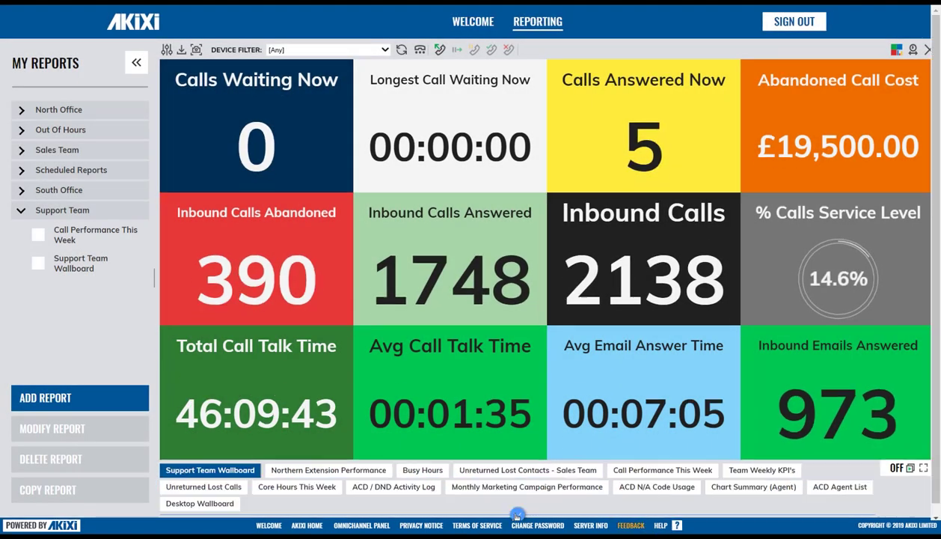
left_click(487, 471)
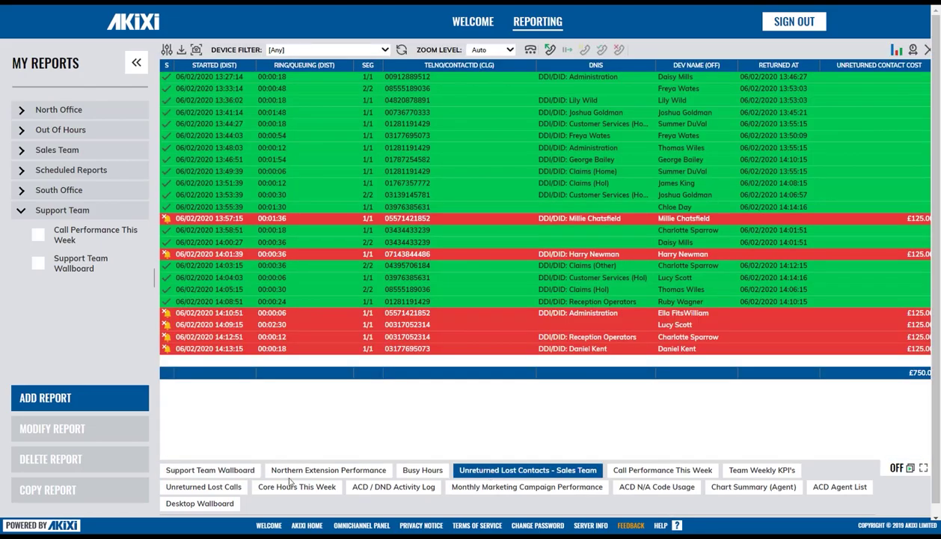
left_click(240, 473)
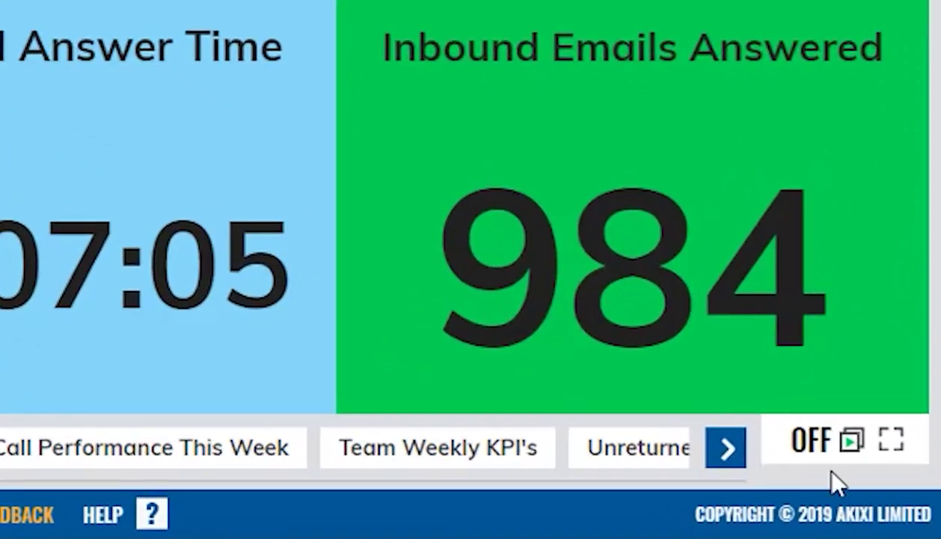
- Turn automatic report rotation on, then off, and show the Support Team Wallboard
left_click(838, 449)
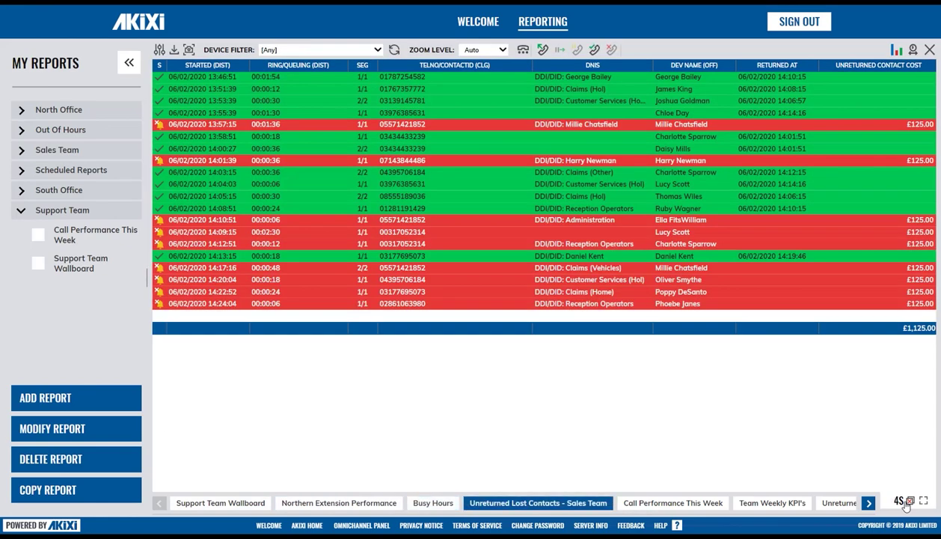
left_click(906, 505)
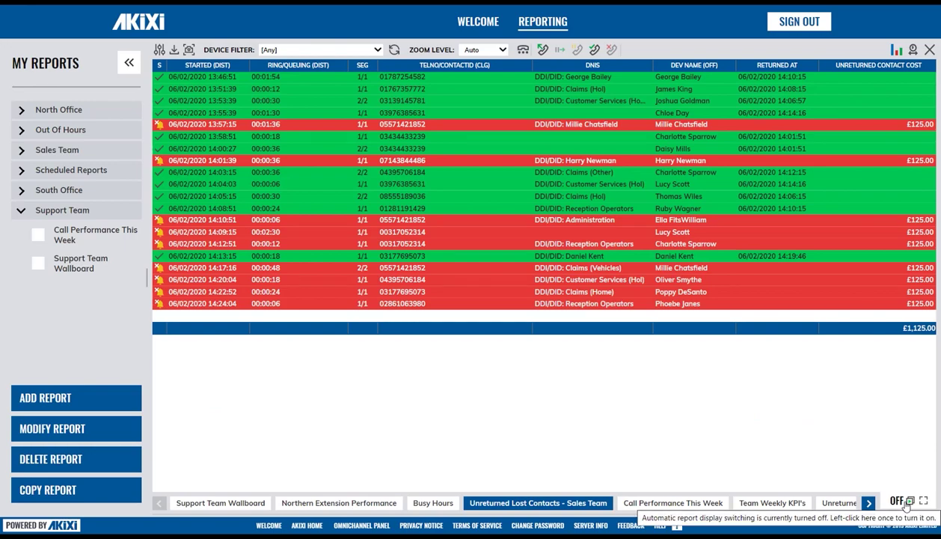
left_click(219, 505)
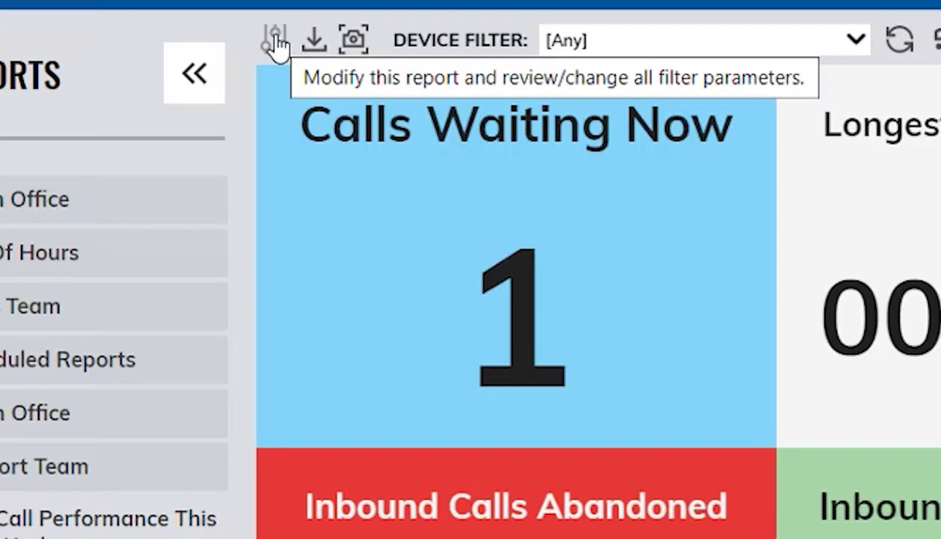
left_click(275, 44)
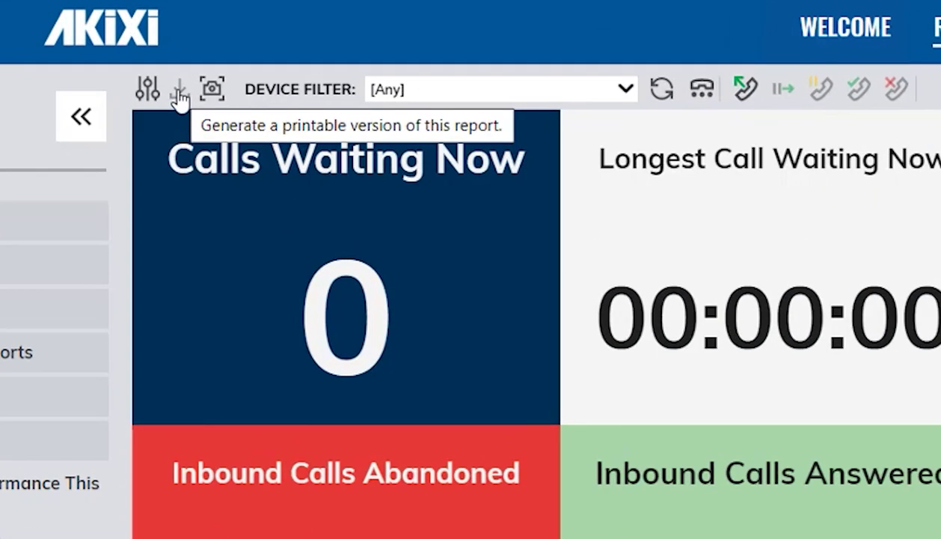
left_click(179, 90)
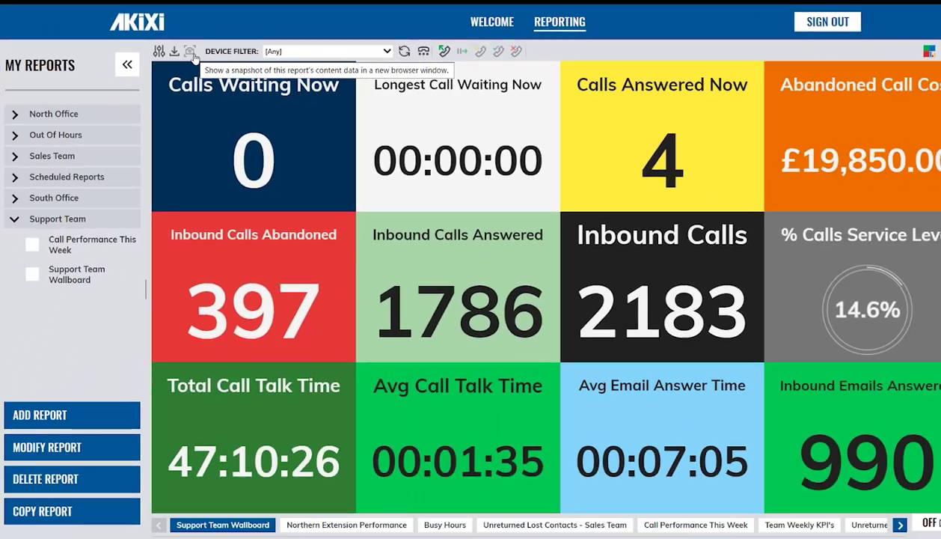
left_click(217, 94)
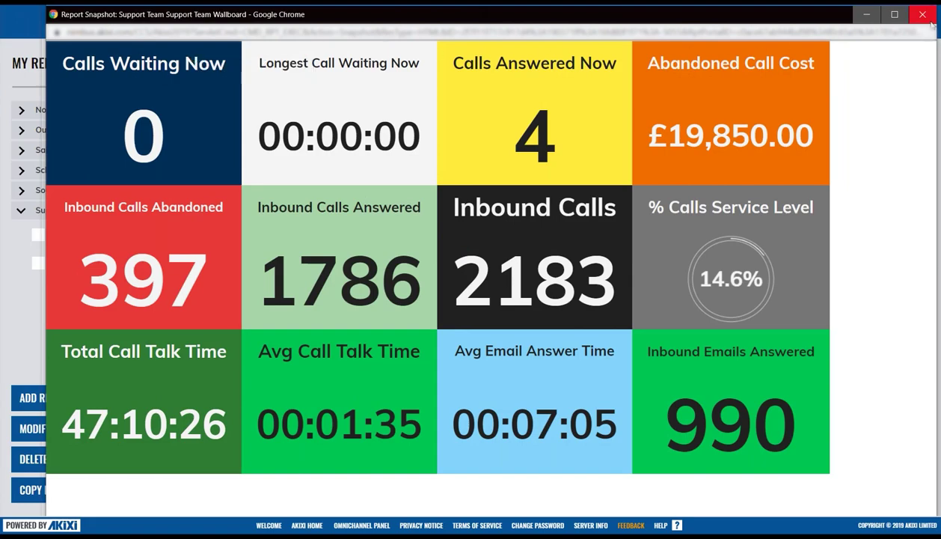
left_click(929, 21)
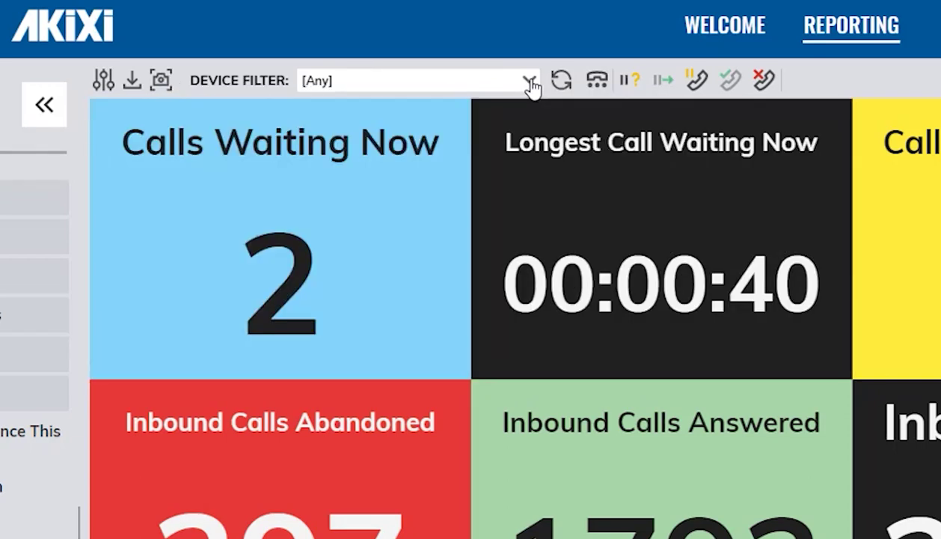
- Filter the wallboard to include devices 102 and 103, exclude 104 and 105, and refresh
left_click(530, 81)
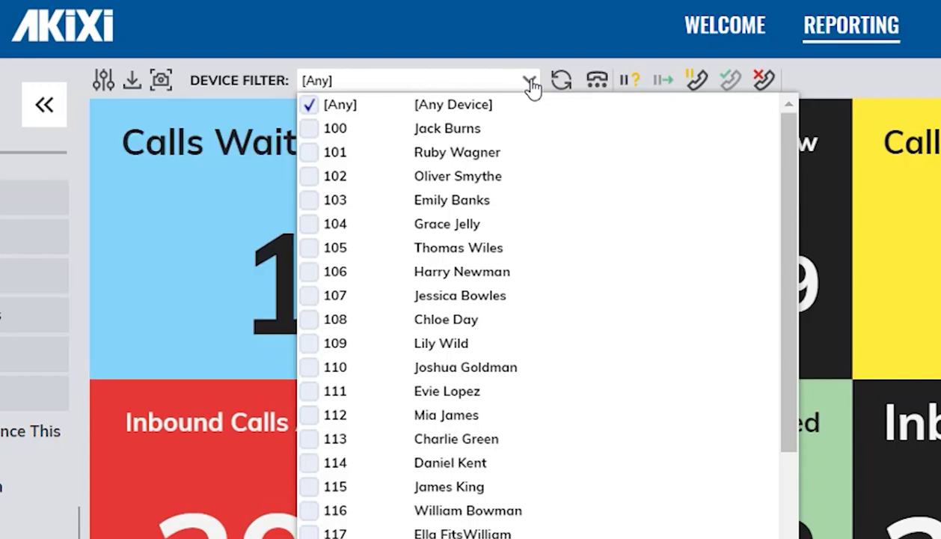
left_click(310, 180)
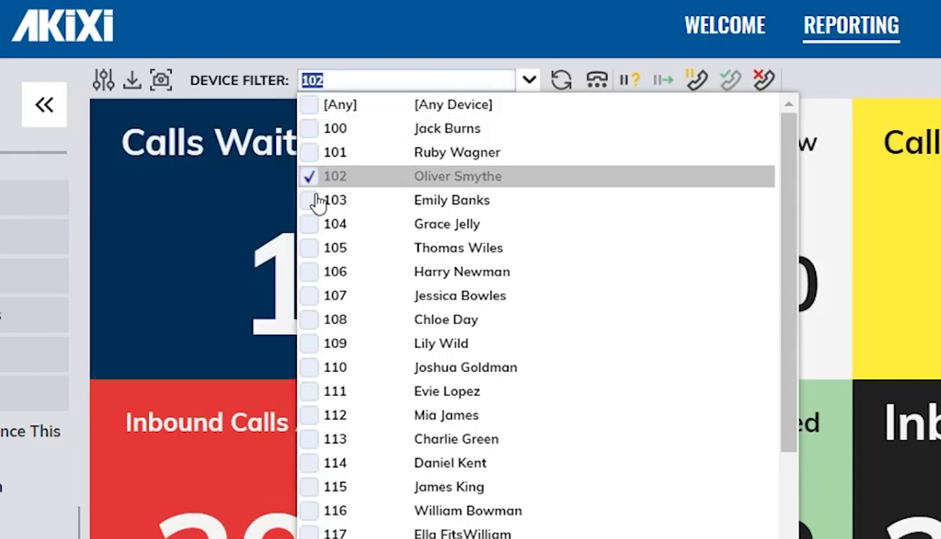
left_click(315, 203)
left_click(331, 226)
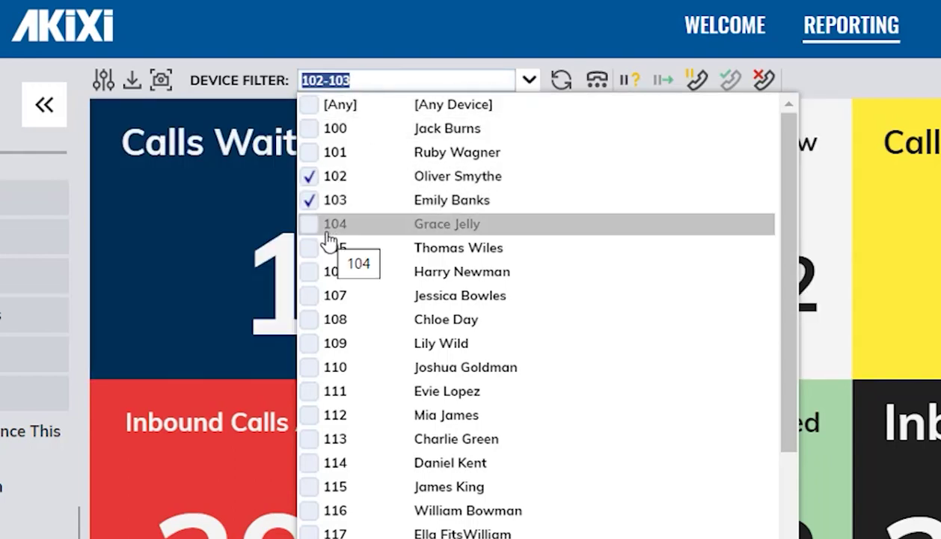
left_click(328, 249)
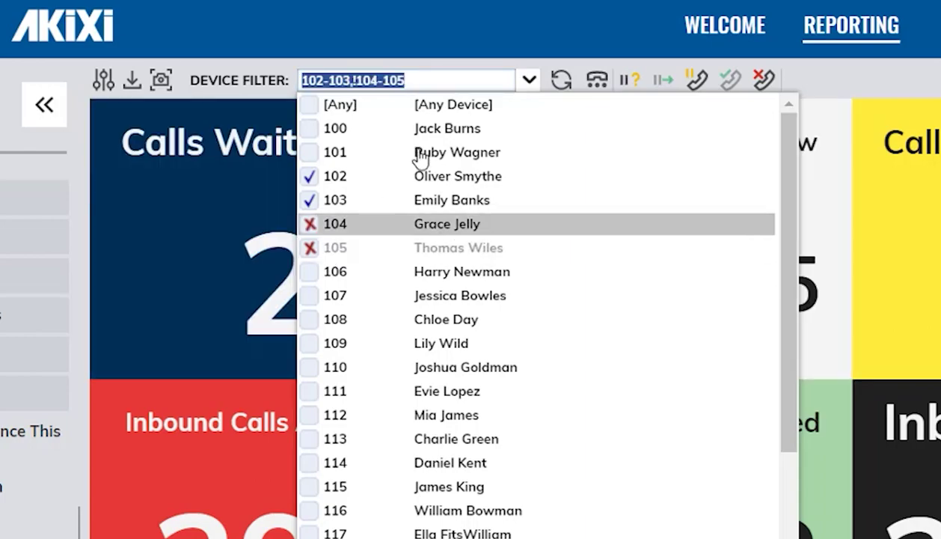
left_click(568, 87)
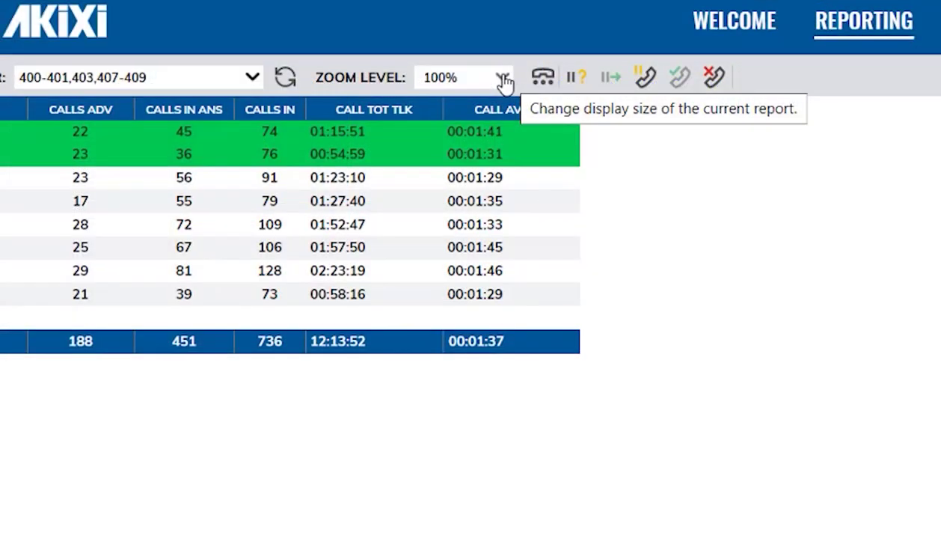
- Set the report's Zoom Level to Auto
left_click(504, 79)
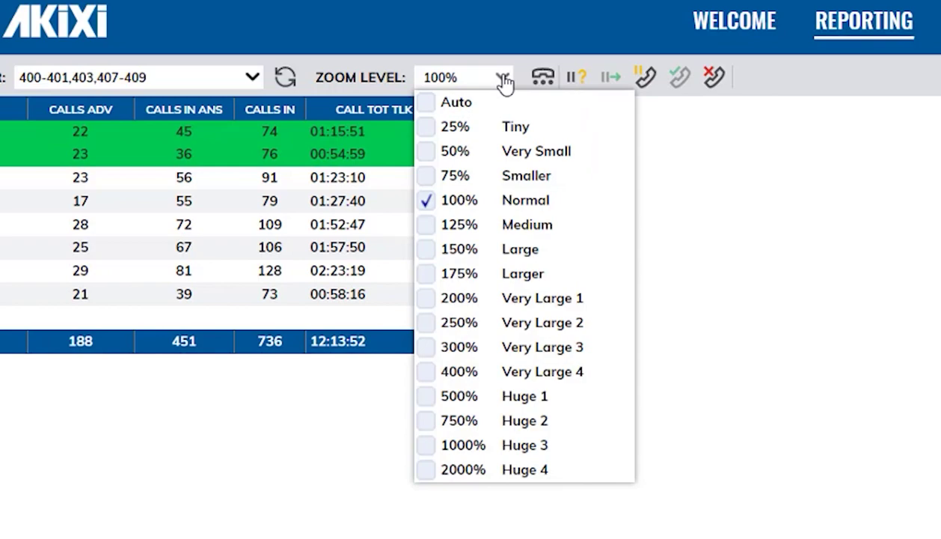
left_click(493, 109)
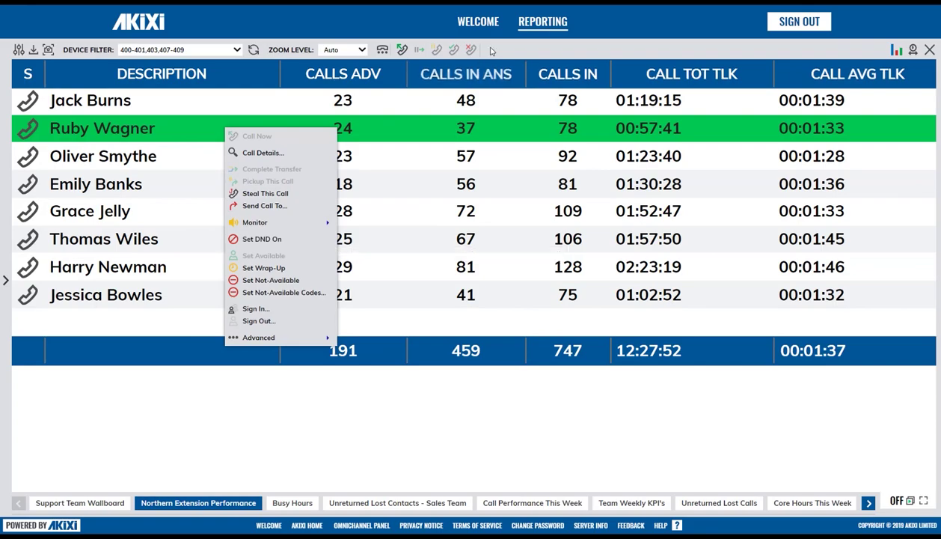
- Switch the Northern Extension Performance report to Charting View, then close it
left_click(898, 49)
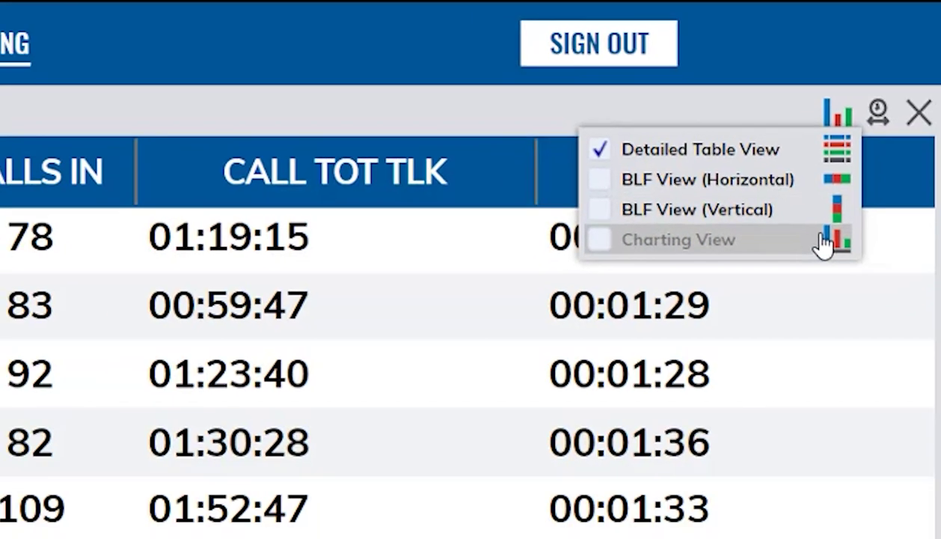
left_click(807, 276)
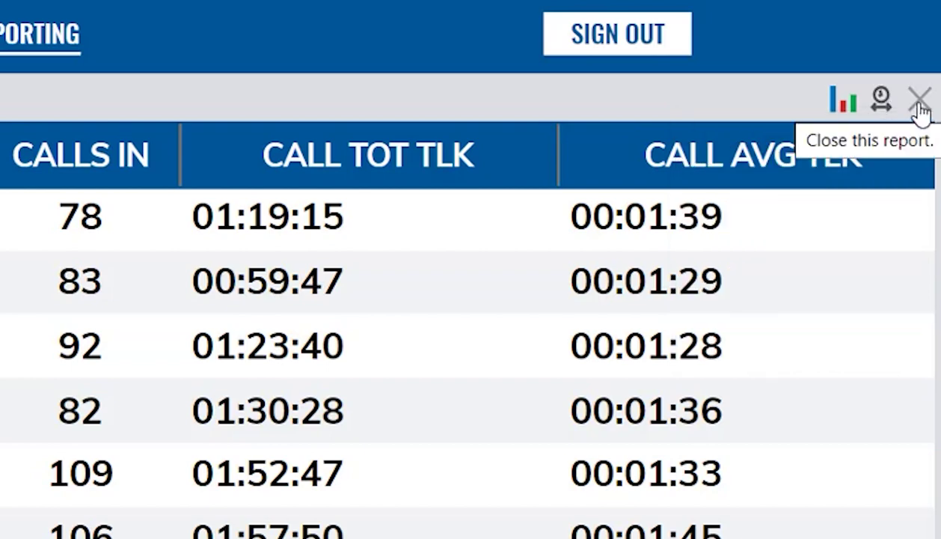
left_click(920, 105)
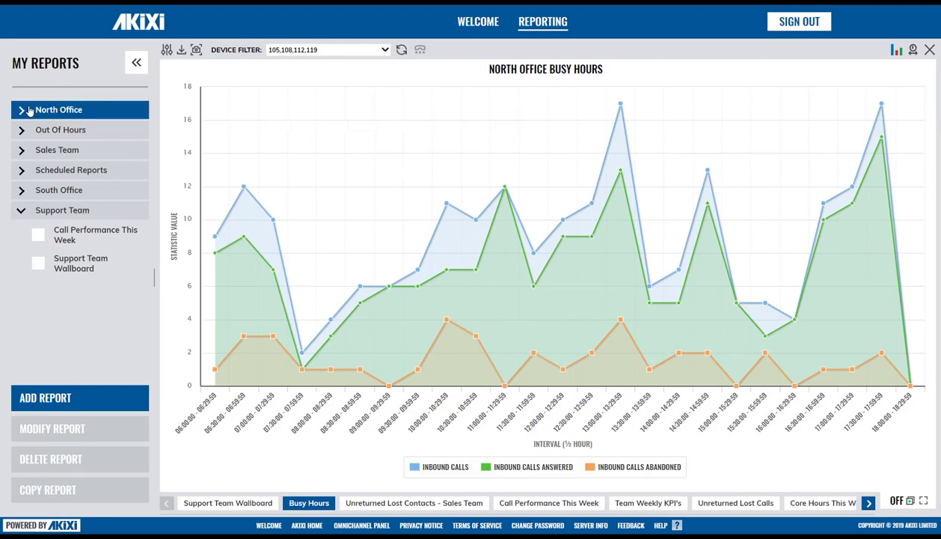
- Open Northern Extension Performance from the North Office folder and collapse the reports sidebar
left_click(22, 110)
left_click(68, 154)
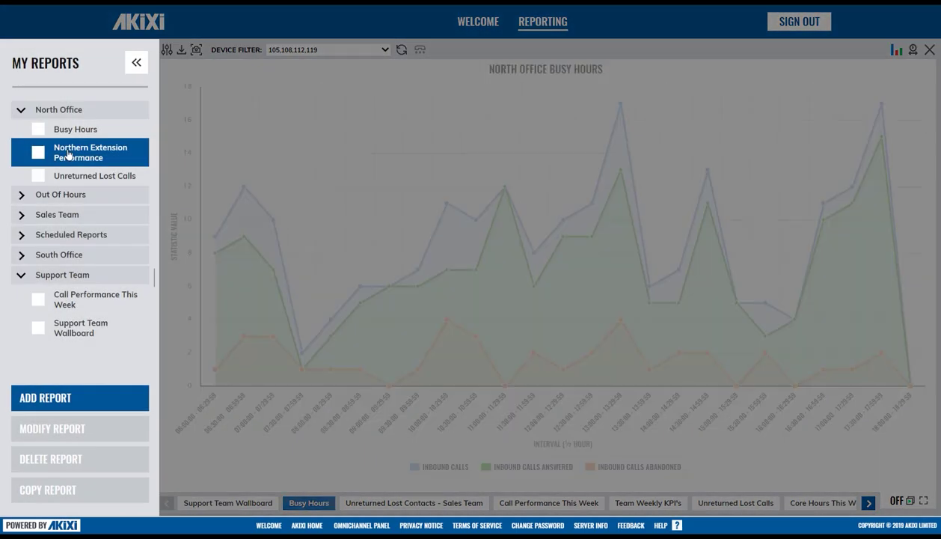
left_click(133, 68)
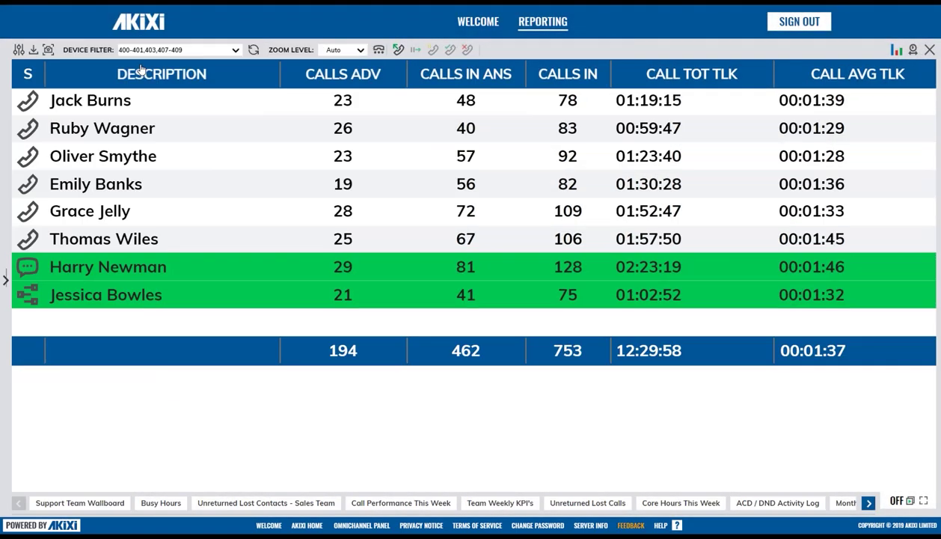